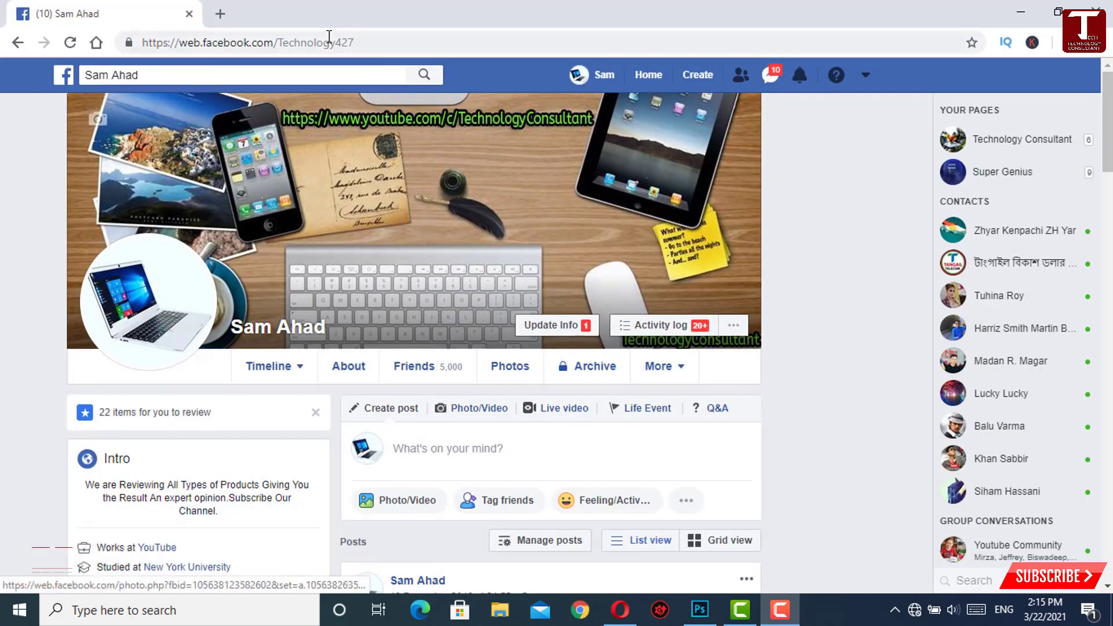
# Load facebook.com/pages/create.php?migrate in the address bar to reach the Profile-to-Page migration
pyautogui.scroll(-9, 381, 184)
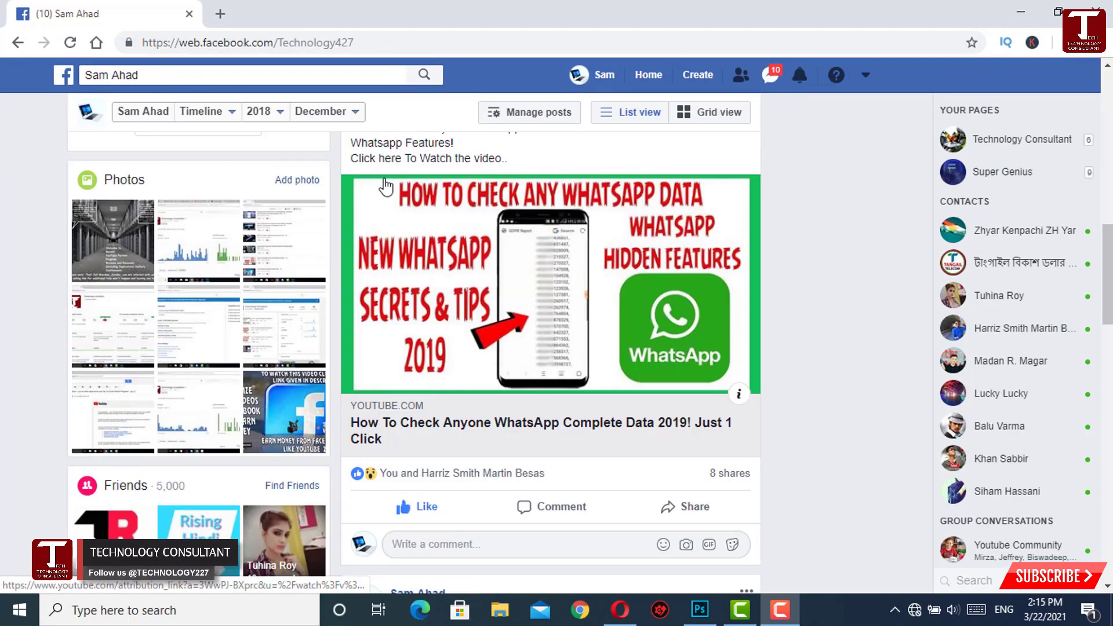
pyautogui.scroll(-5, 383, 212)
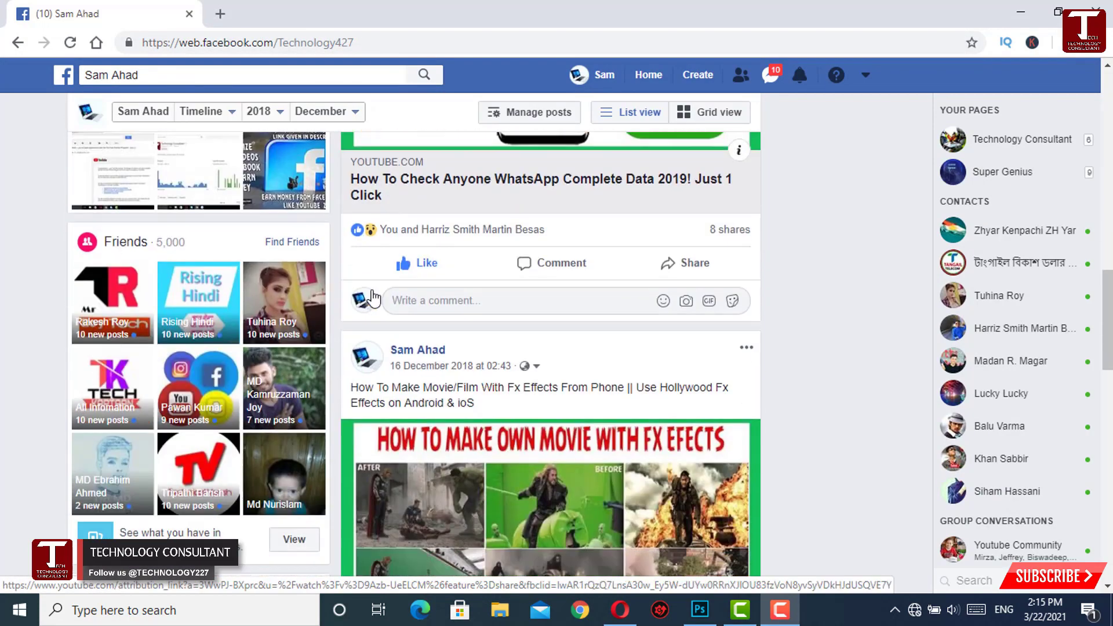
pyautogui.scroll(1, 185, 294)
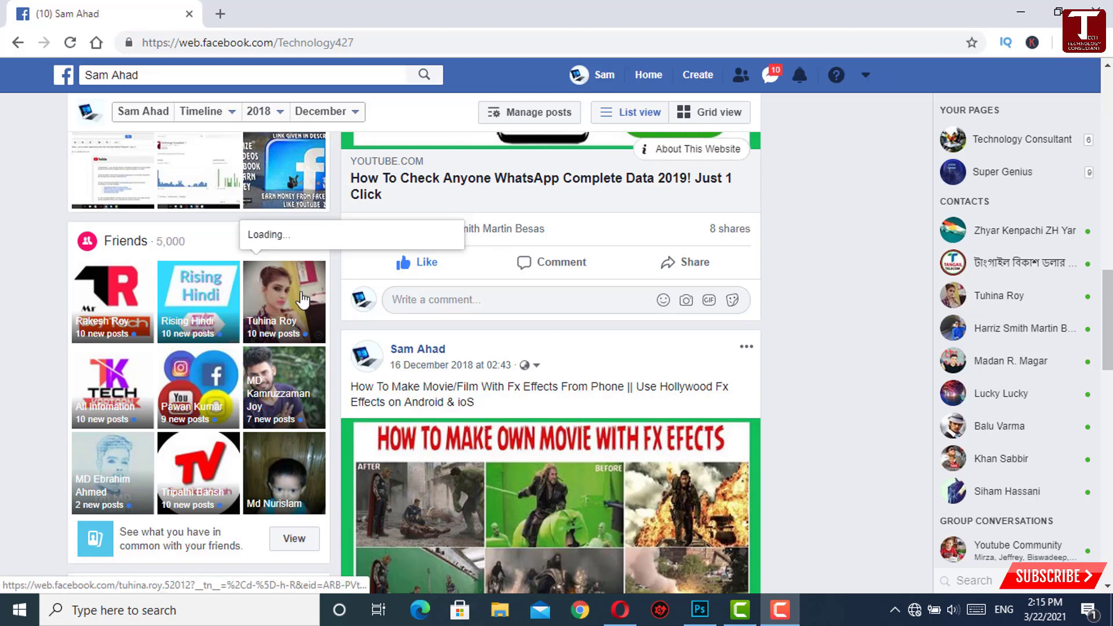
pyautogui.scroll(-1, 267, 342)
pyautogui.scroll(1, 261, 351)
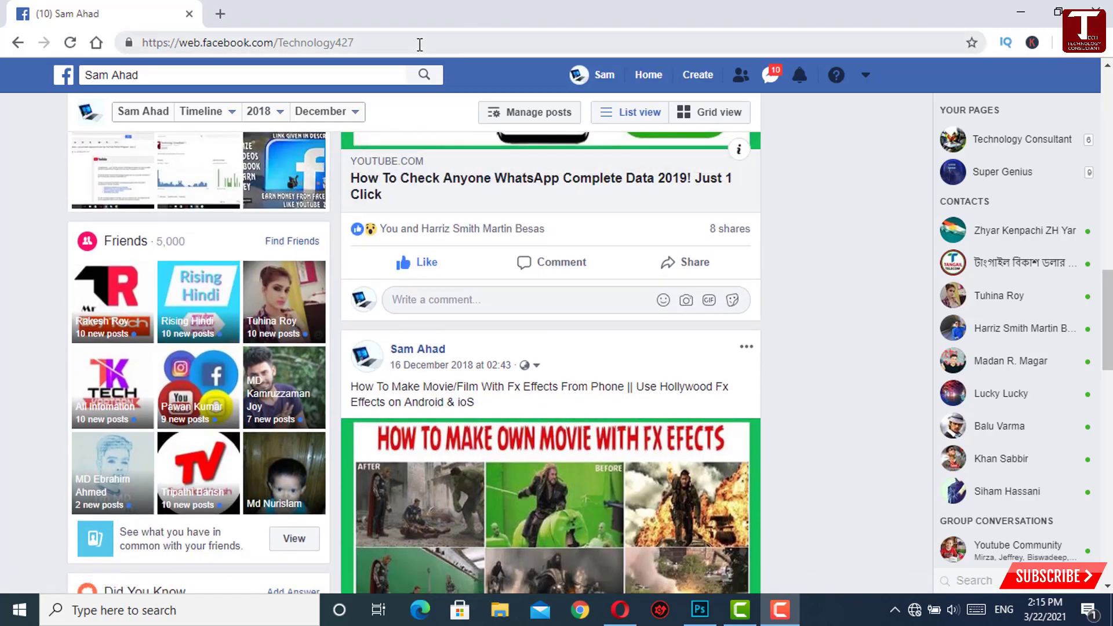
pyautogui.click(366, 44)
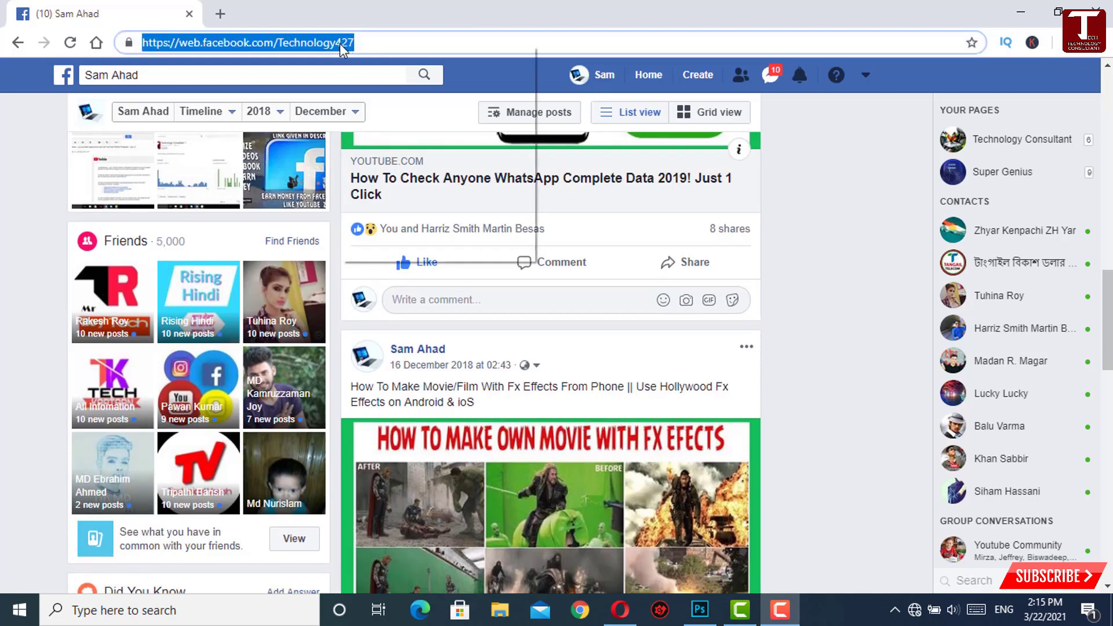
pyautogui.rightClick(340, 44)
pyautogui.click(396, 179)
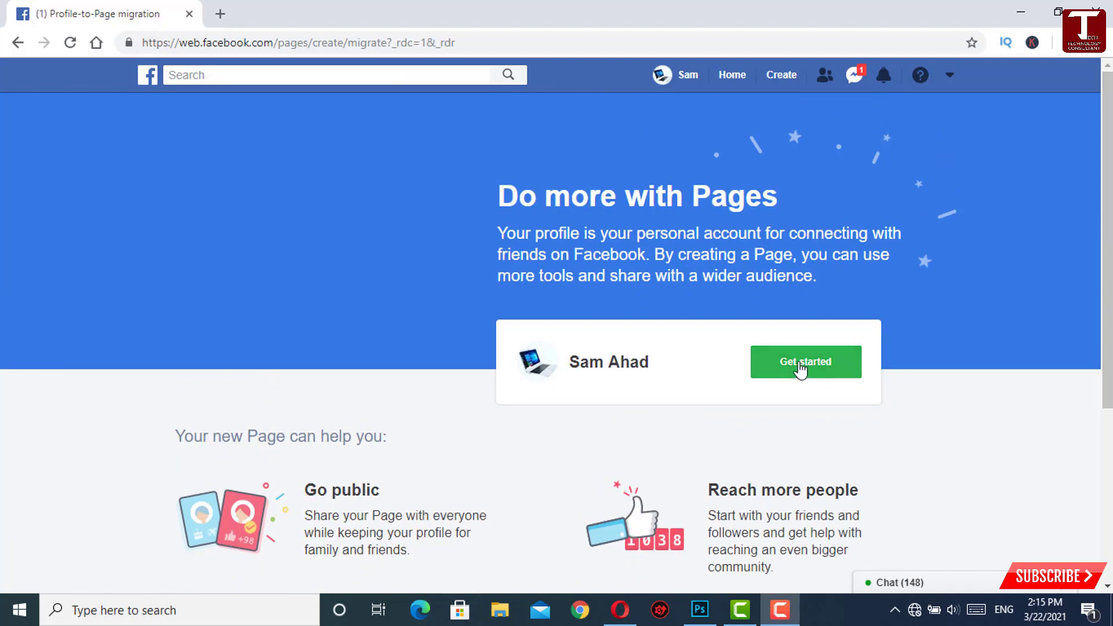
# Start the conversion and choose Video creator and Blogger as the Page categories
pyautogui.click(802, 368)
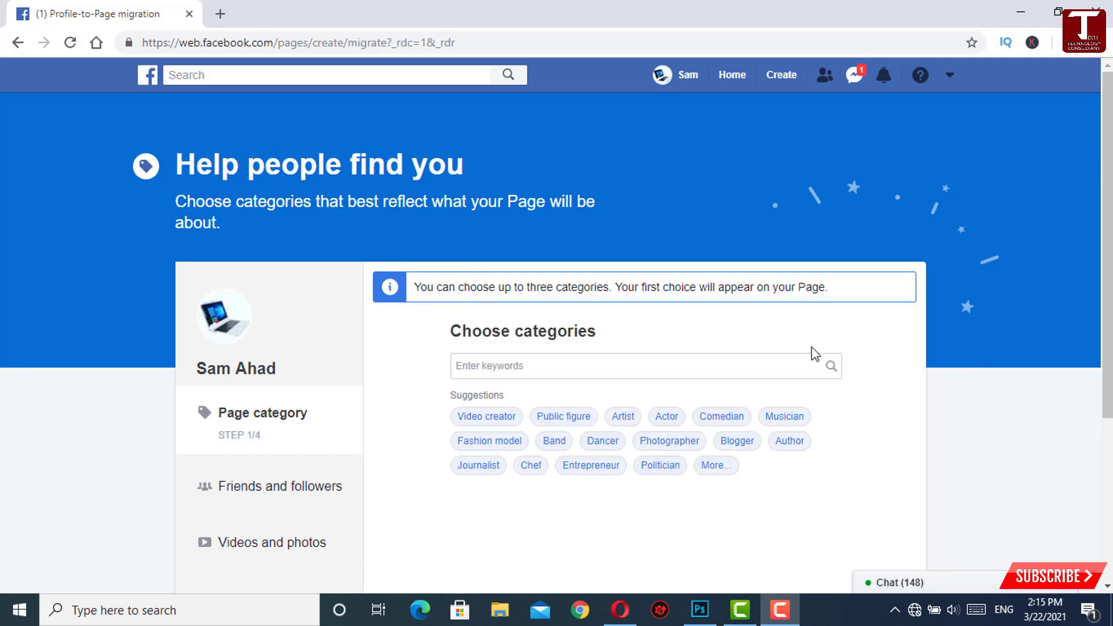
pyautogui.scroll(-1, 718, 395)
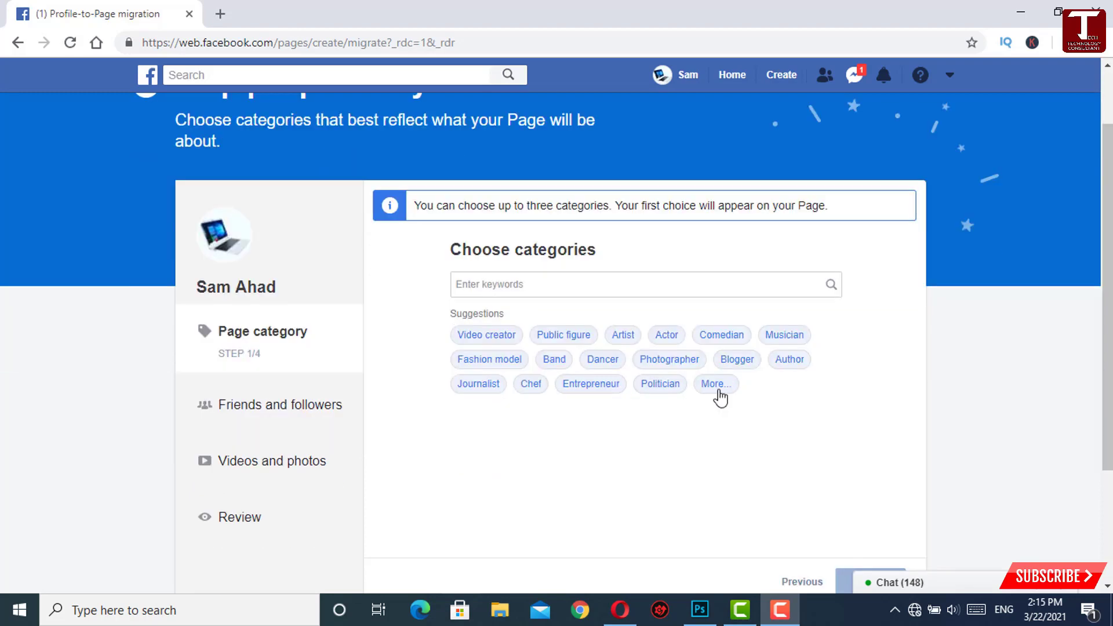
pyautogui.click(497, 336)
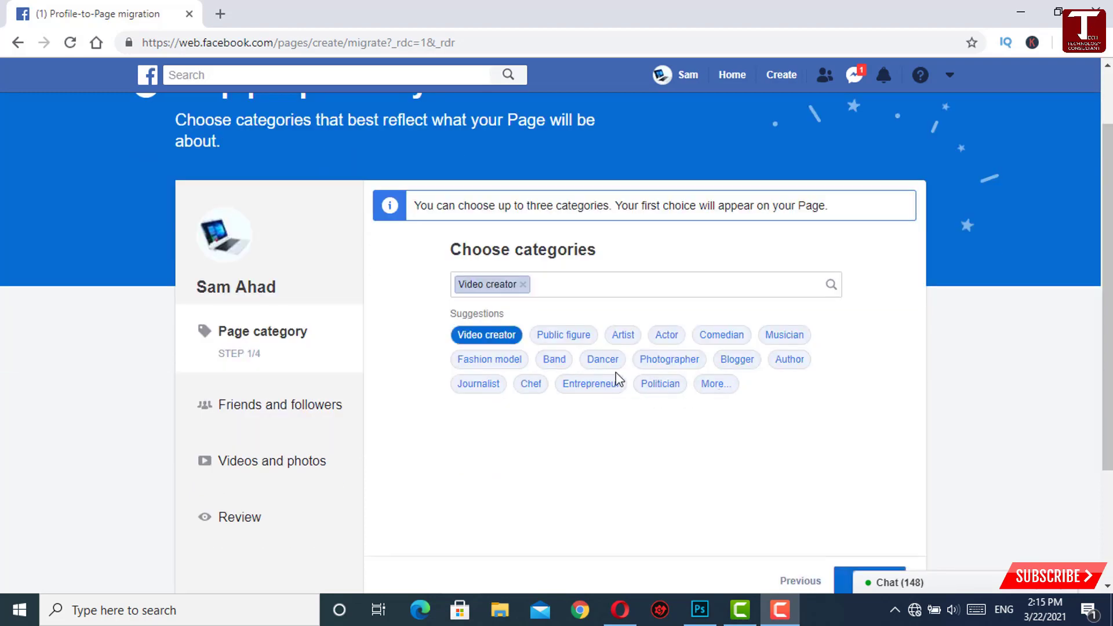
pyautogui.click(741, 371)
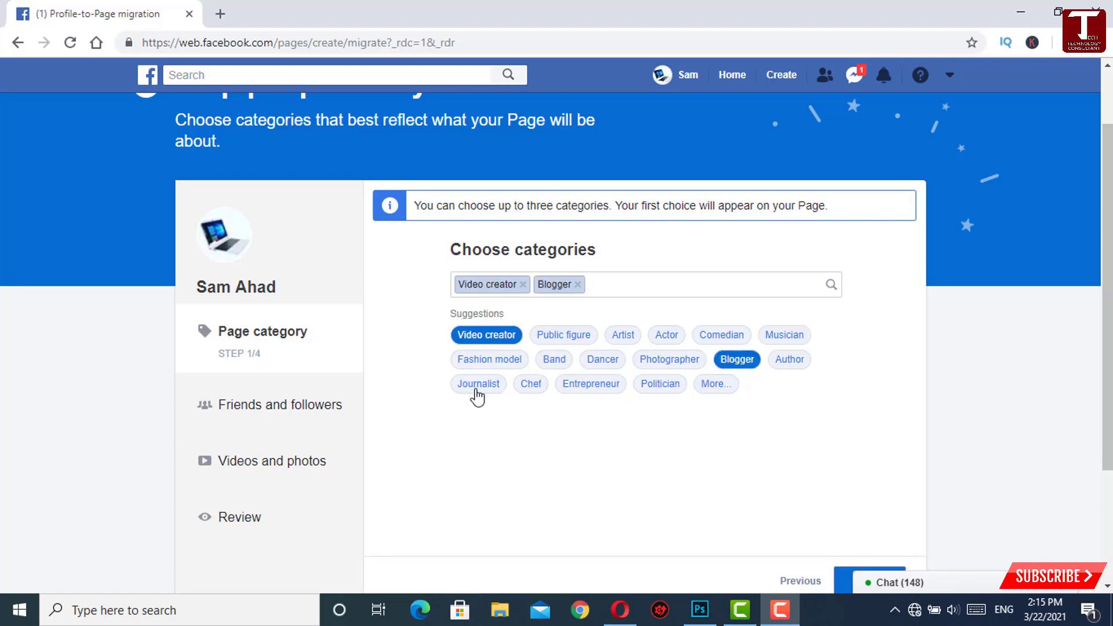
pyautogui.click(870, 575)
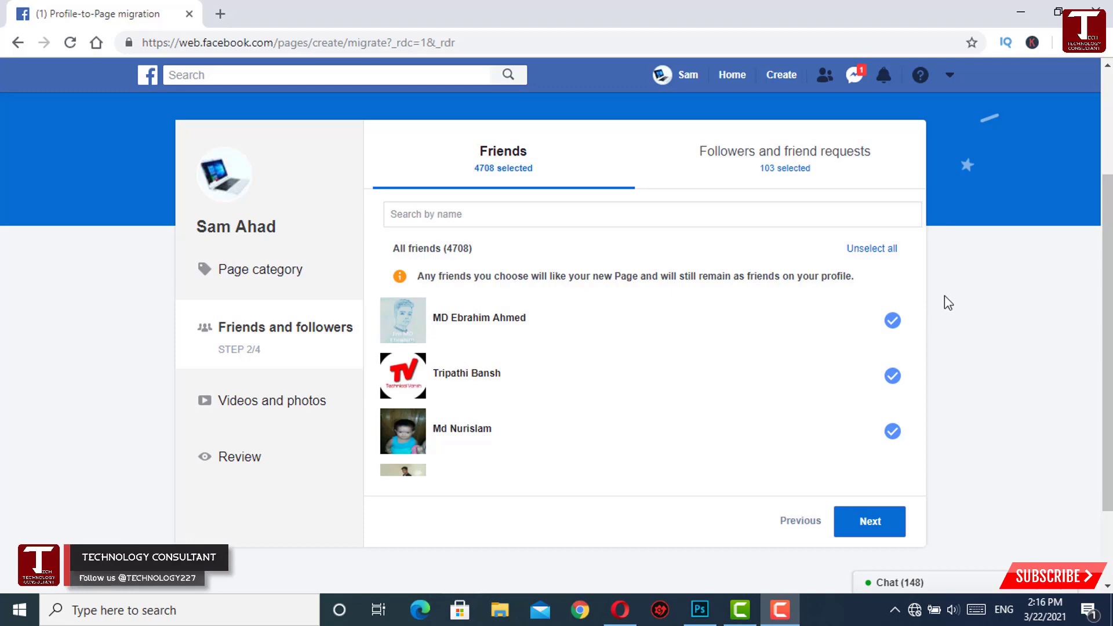
# Keep all 4,708 friends selected and copy no videos or photos
pyautogui.scroll(-1, 933, 324)
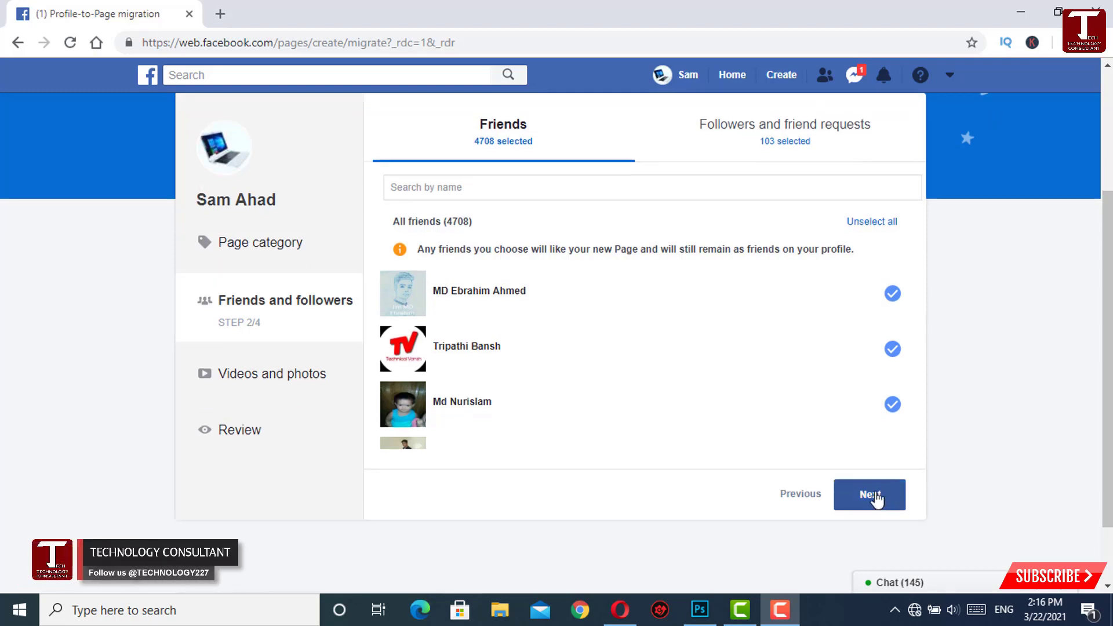
pyautogui.click(875, 496)
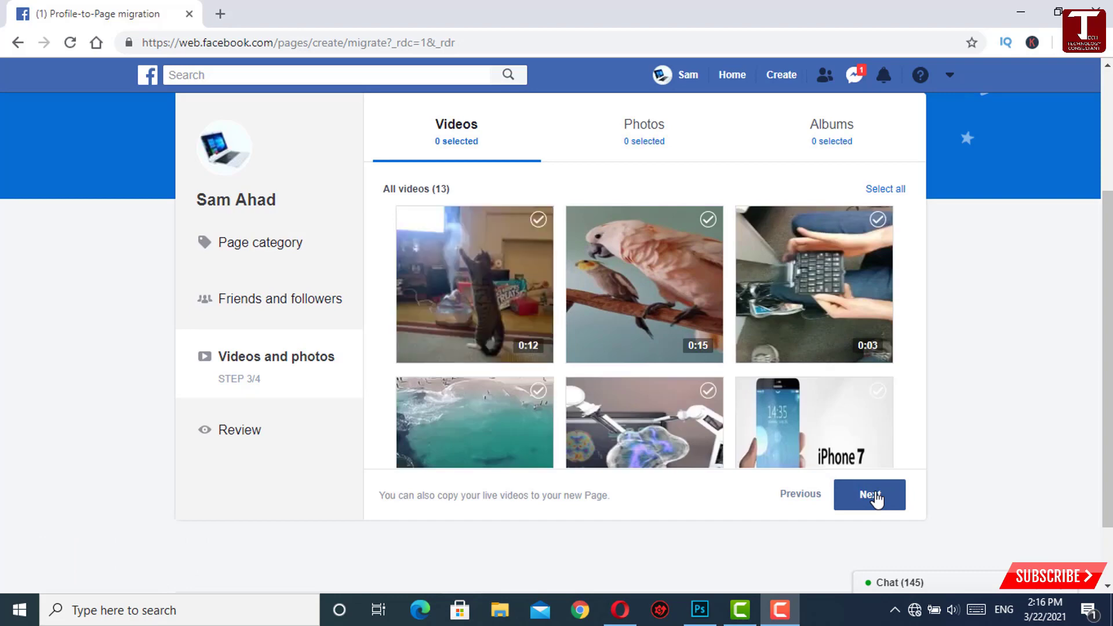
pyautogui.click(876, 497)
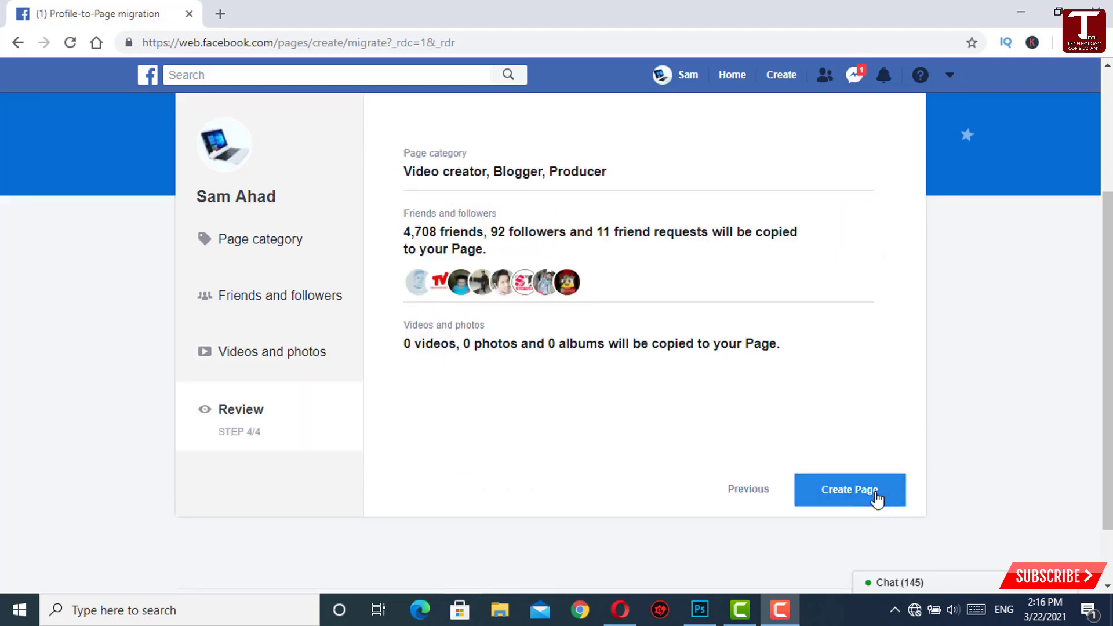
# Confirm the reviewed choices with Create Page and let the new Page load
pyautogui.scroll(1, 874, 497)
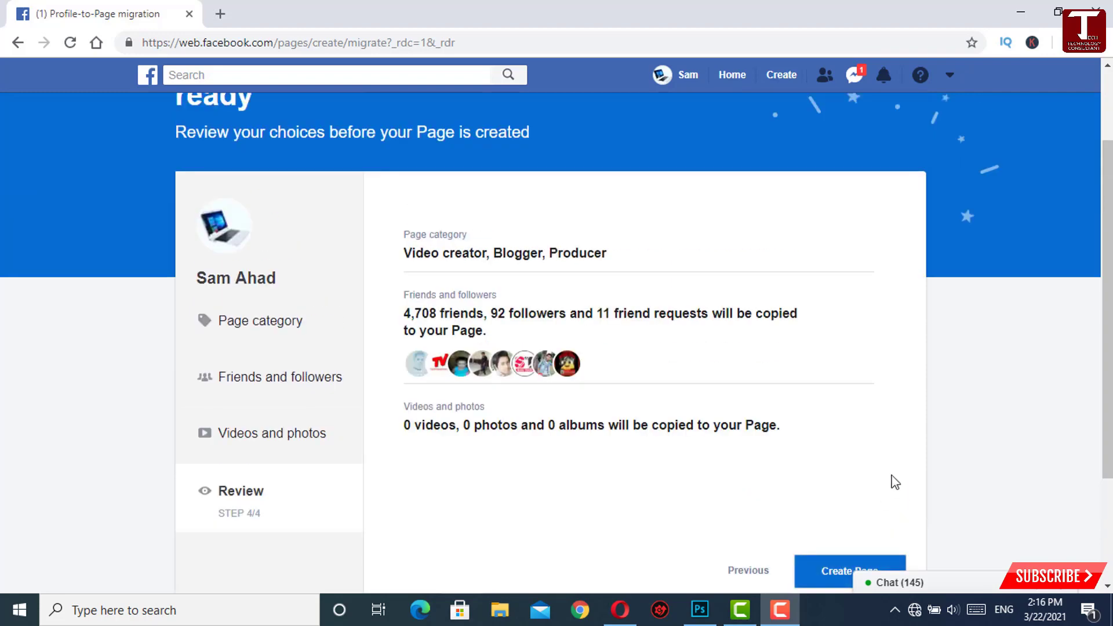
pyautogui.scroll(-1, 875, 496)
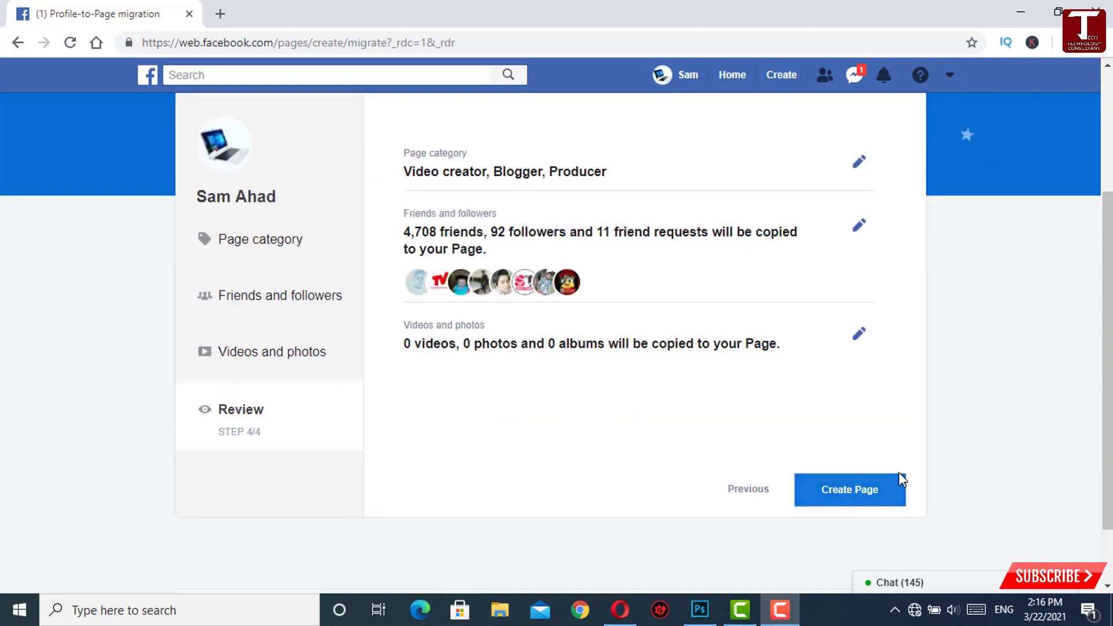
pyautogui.click(867, 502)
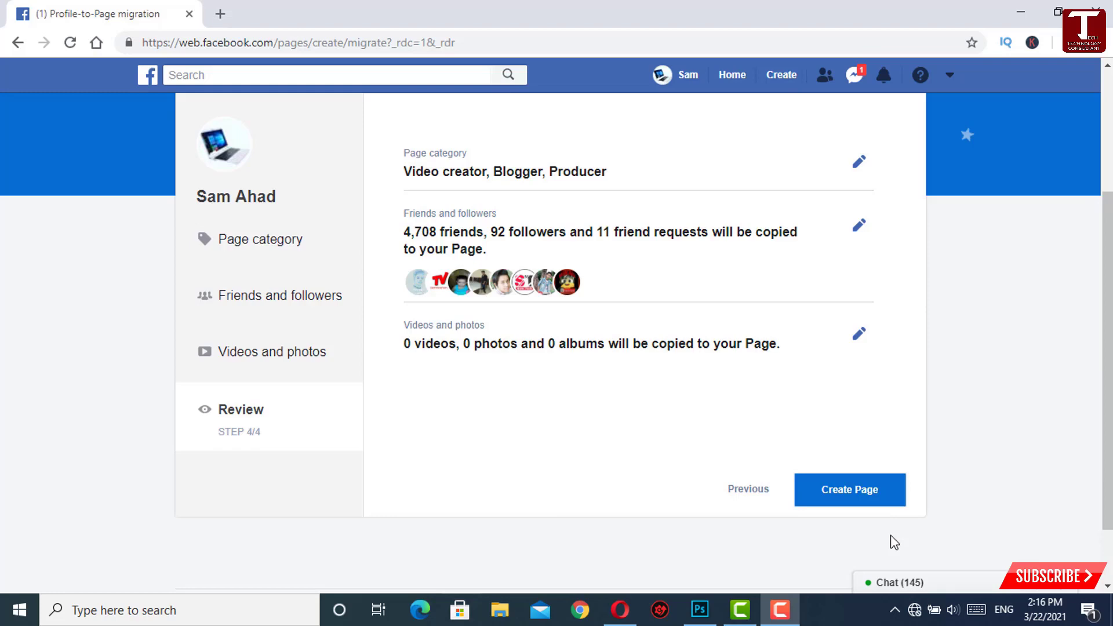
pyautogui.click(866, 499)
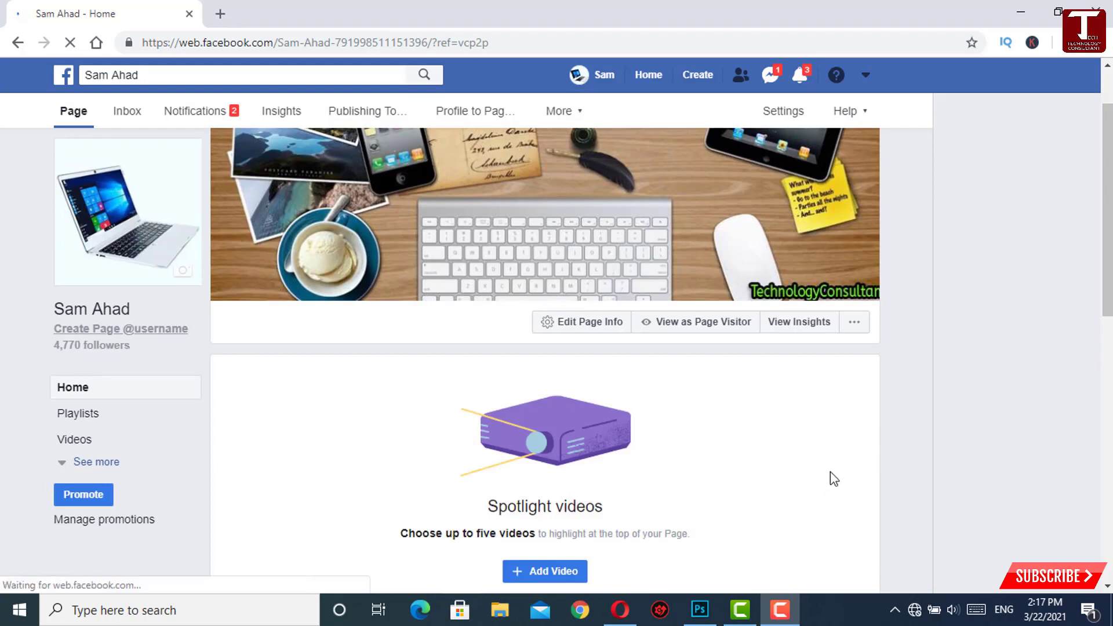
pyautogui.scroll(-4, 825, 472)
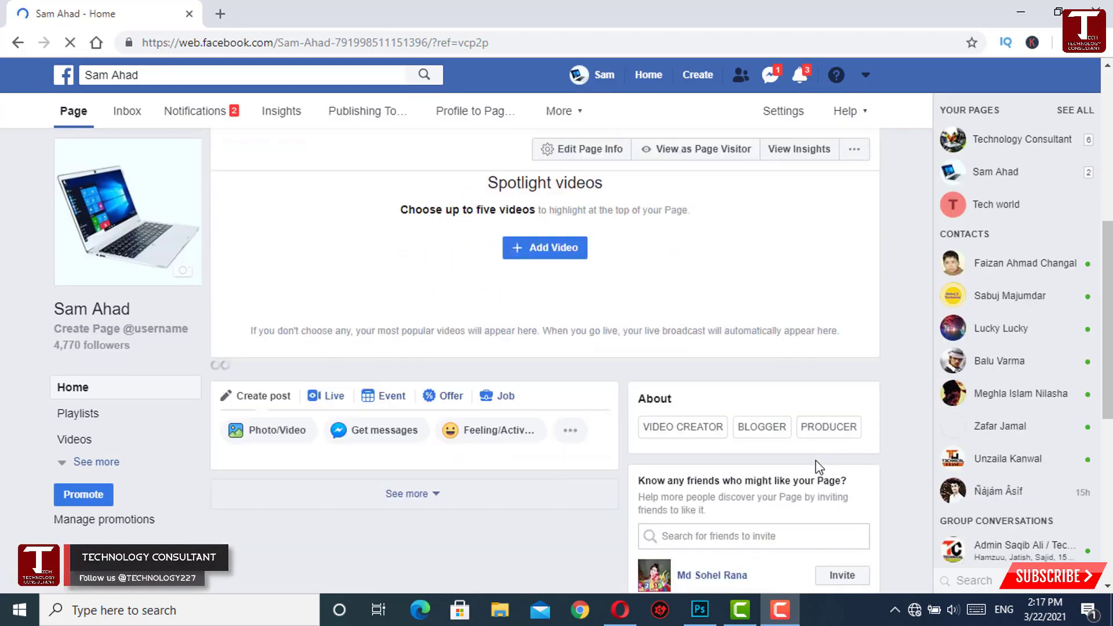
pyautogui.scroll(3, 719, 401)
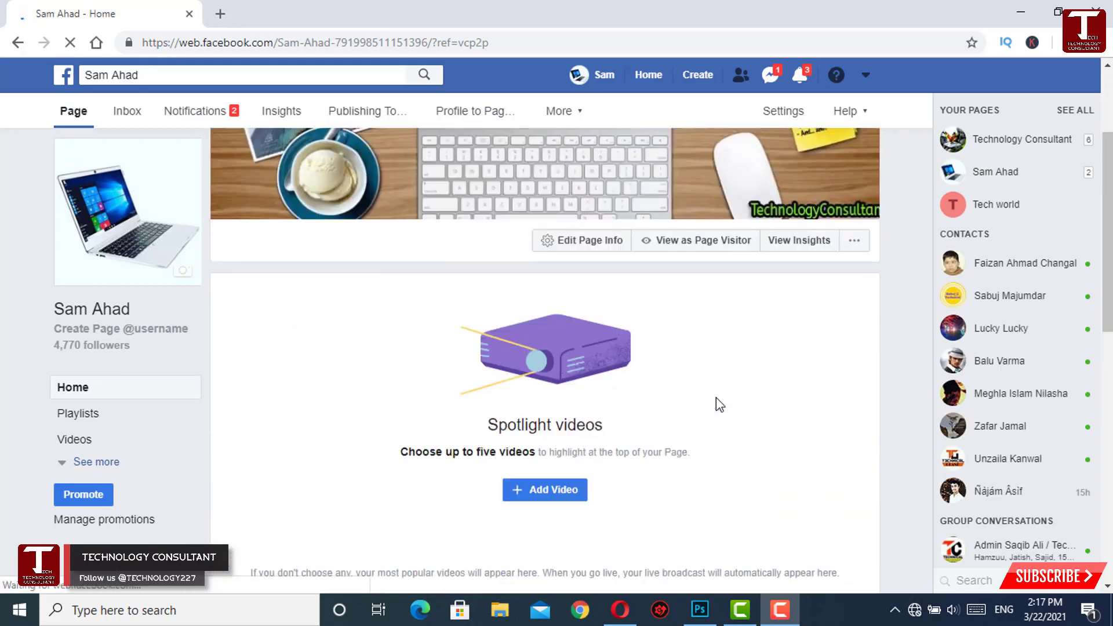
pyautogui.scroll(-5, 718, 404)
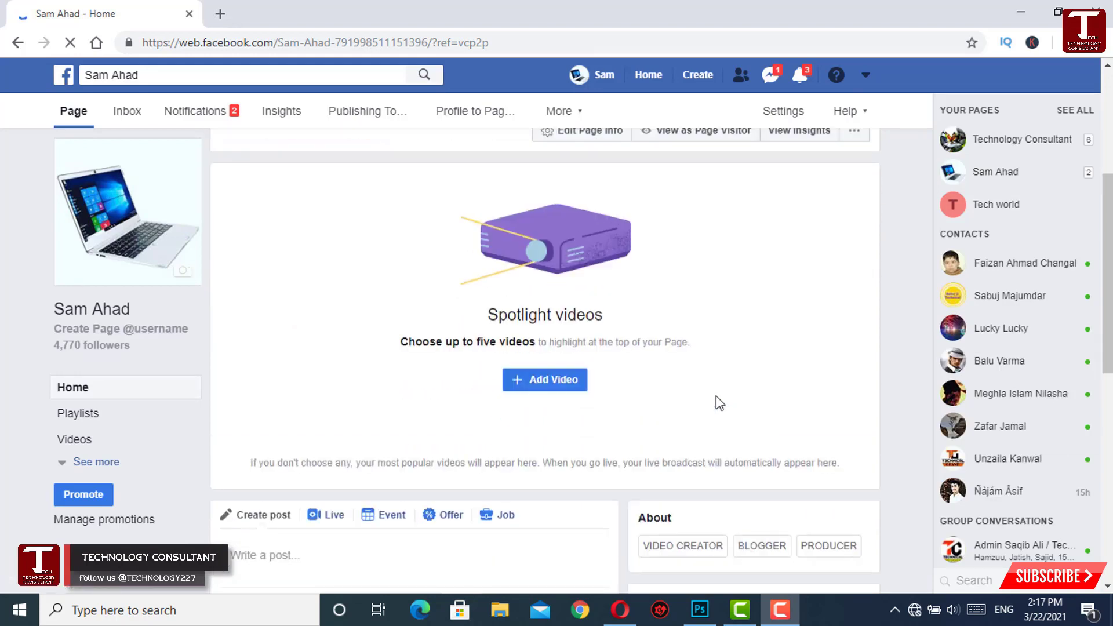
pyautogui.scroll(-3, 715, 400)
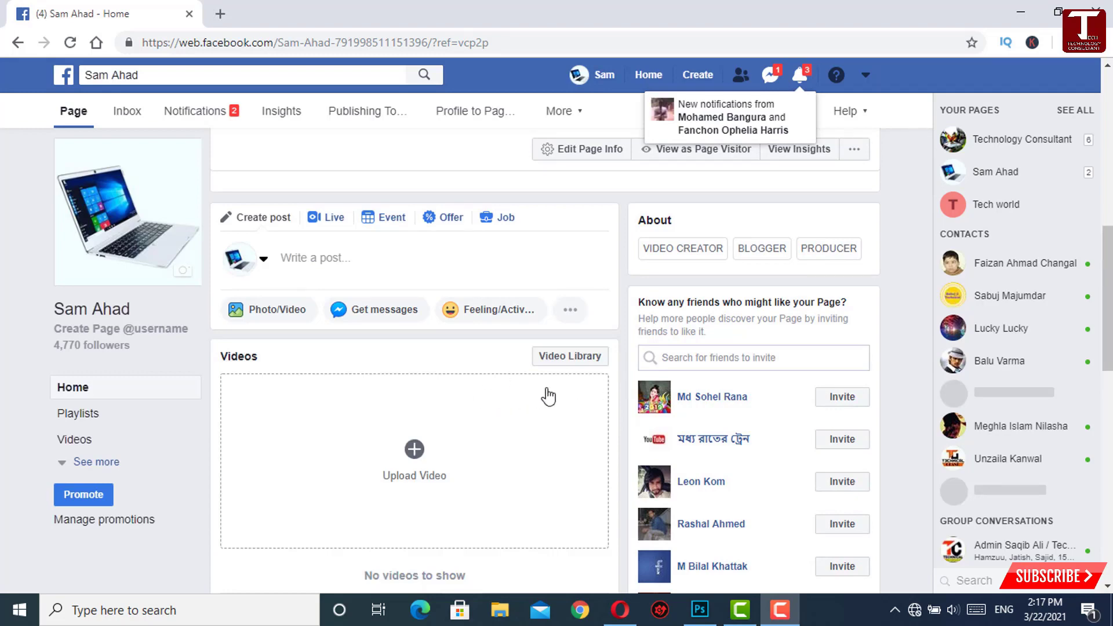
pyautogui.scroll(-1, 548, 397)
pyautogui.scroll(-10, 549, 397)
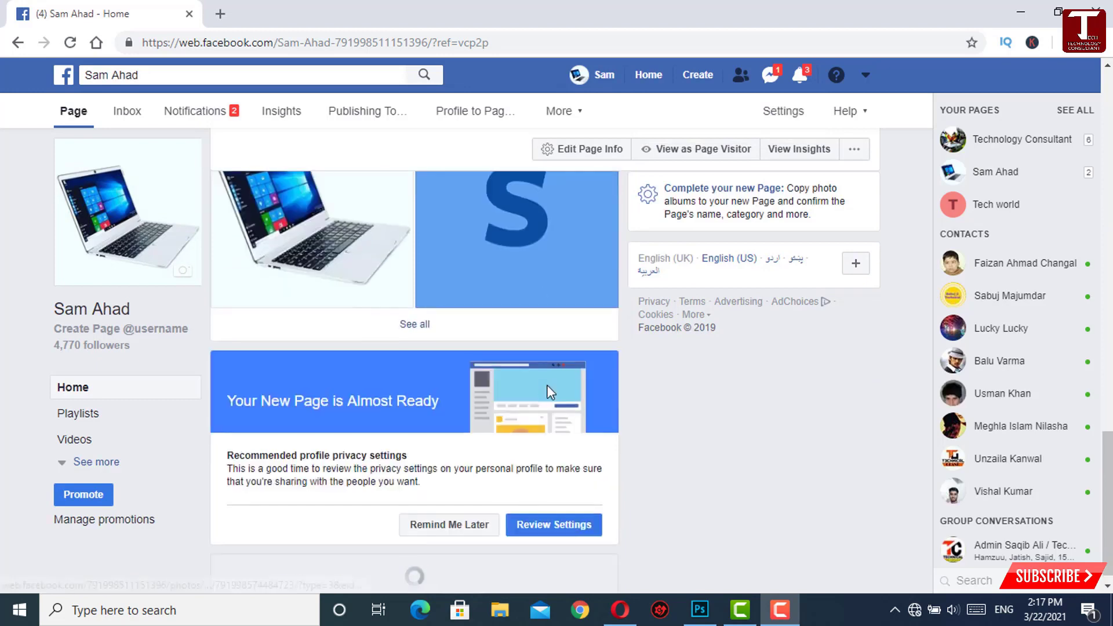
pyautogui.scroll(-1, 548, 393)
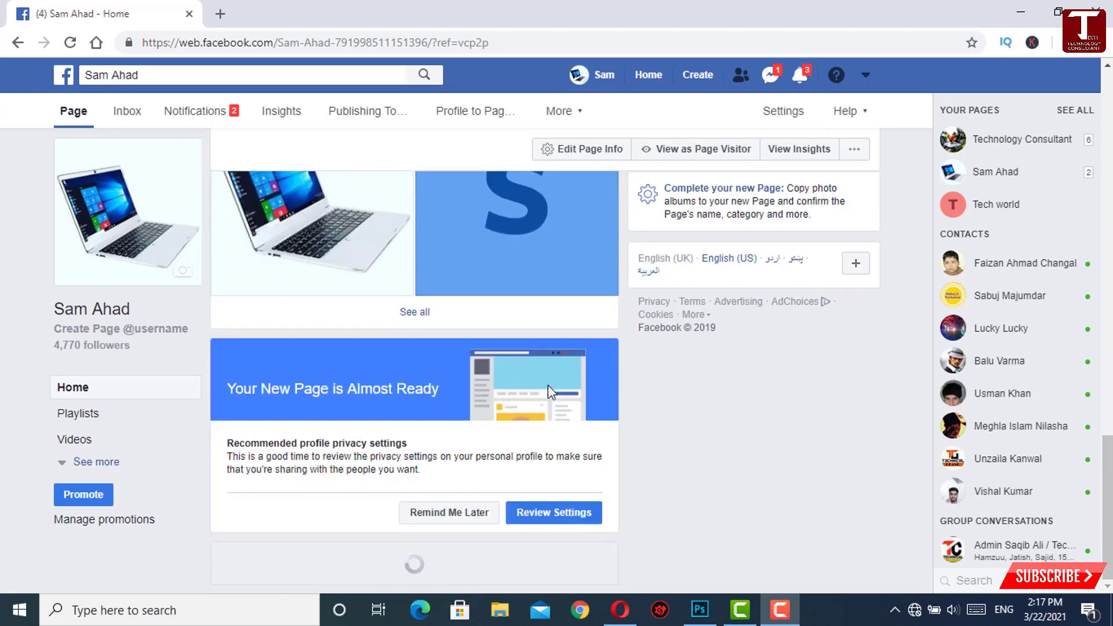
pyautogui.scroll(10, 548, 387)
pyautogui.scroll(2, 442, 350)
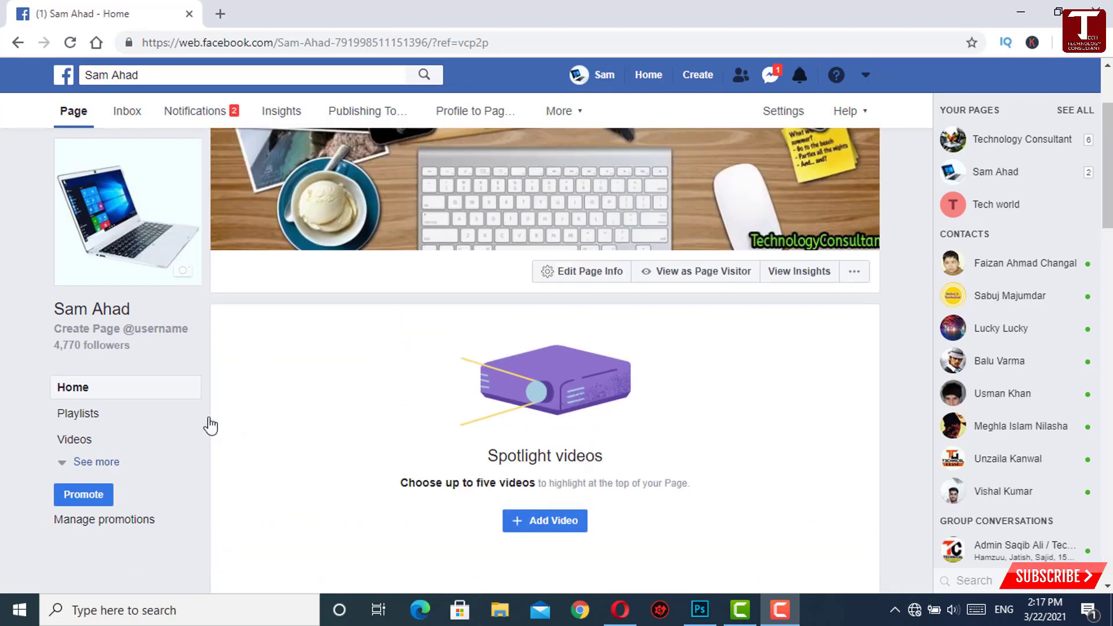
# Set the Page's username to Technology627 and confirm it
pyautogui.click(155, 342)
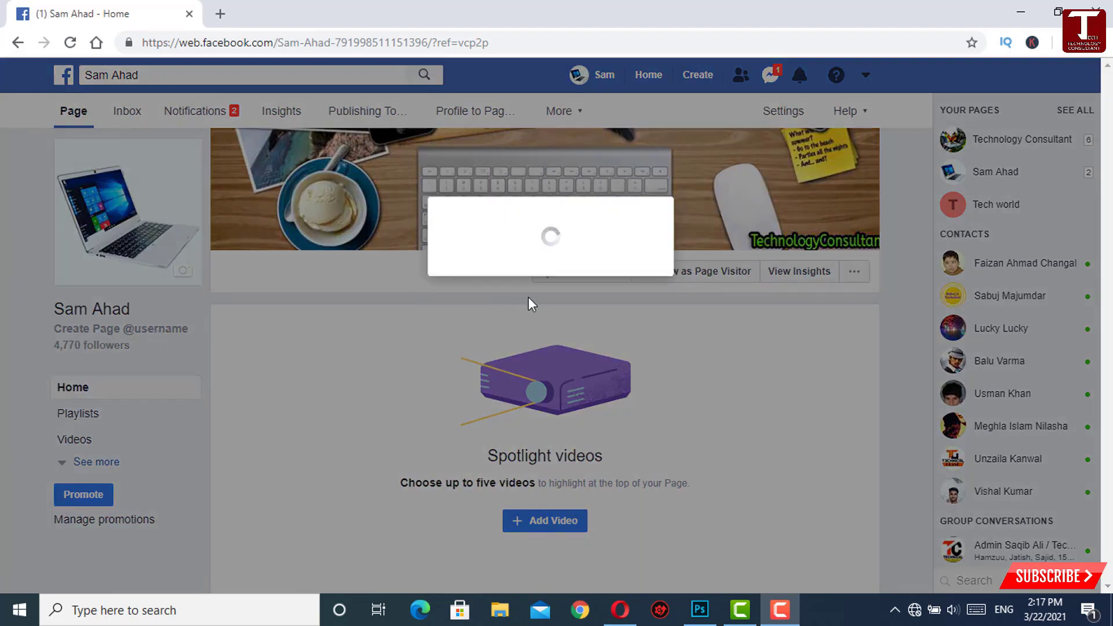
pyautogui.write('Technology627')
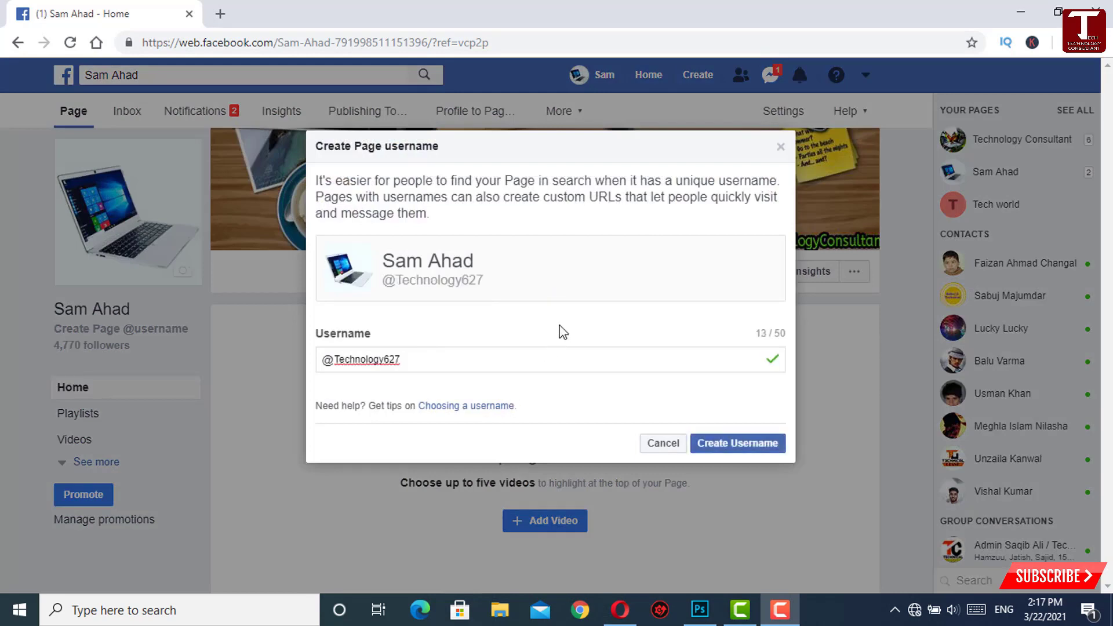
pyautogui.click(720, 448)
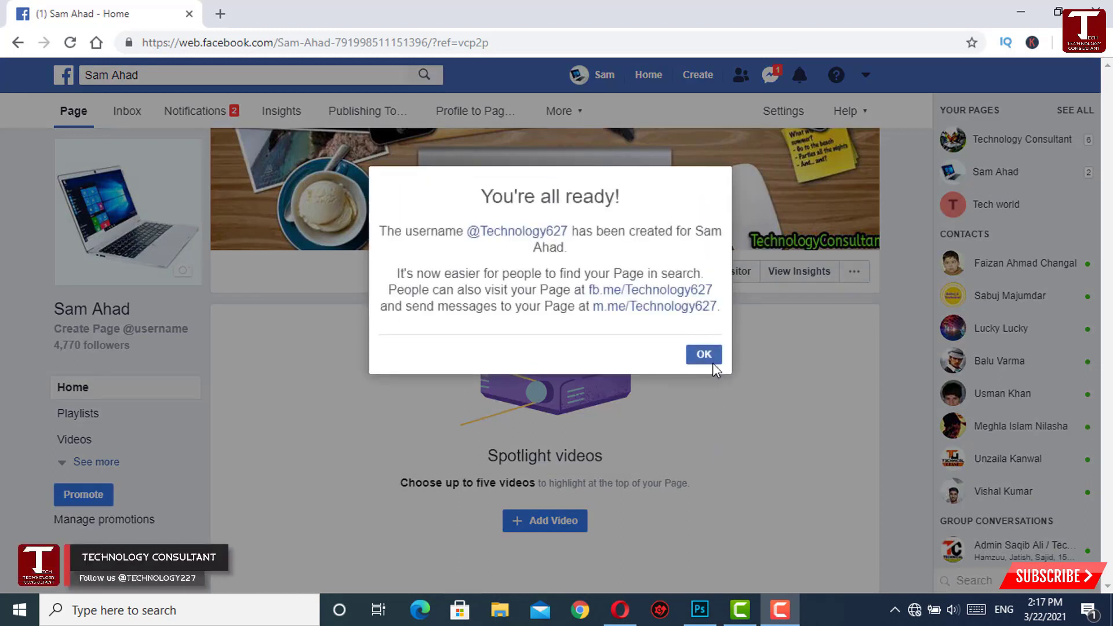
pyautogui.click(710, 357)
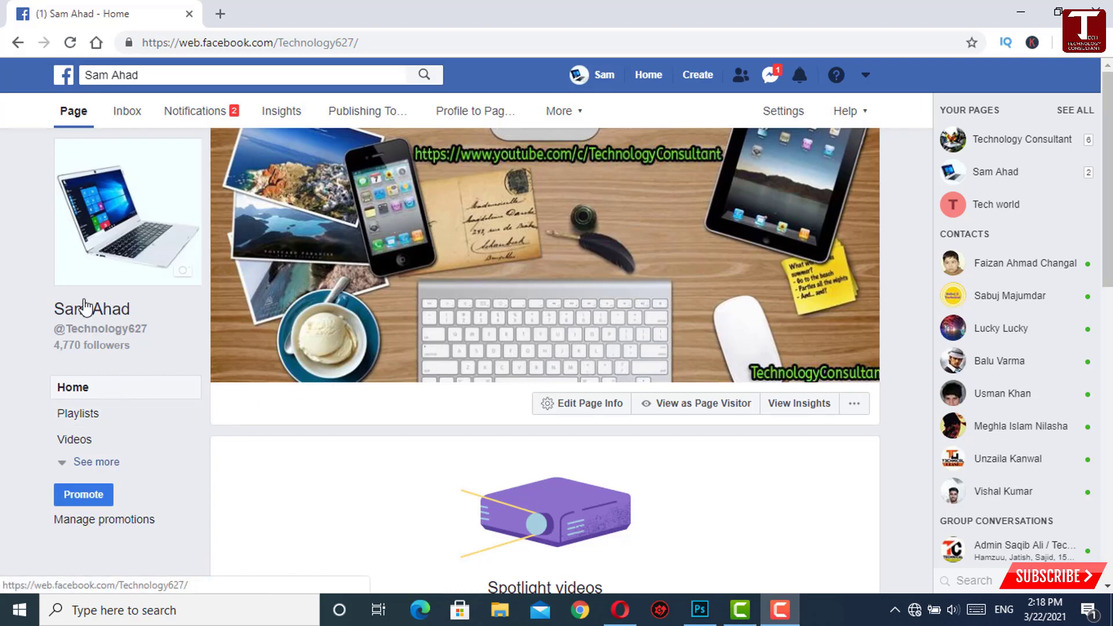
# Open the Profile to Page tool at its Friends step
pyautogui.scroll(-2, 100, 330)
pyautogui.scroll(3, 753, 255)
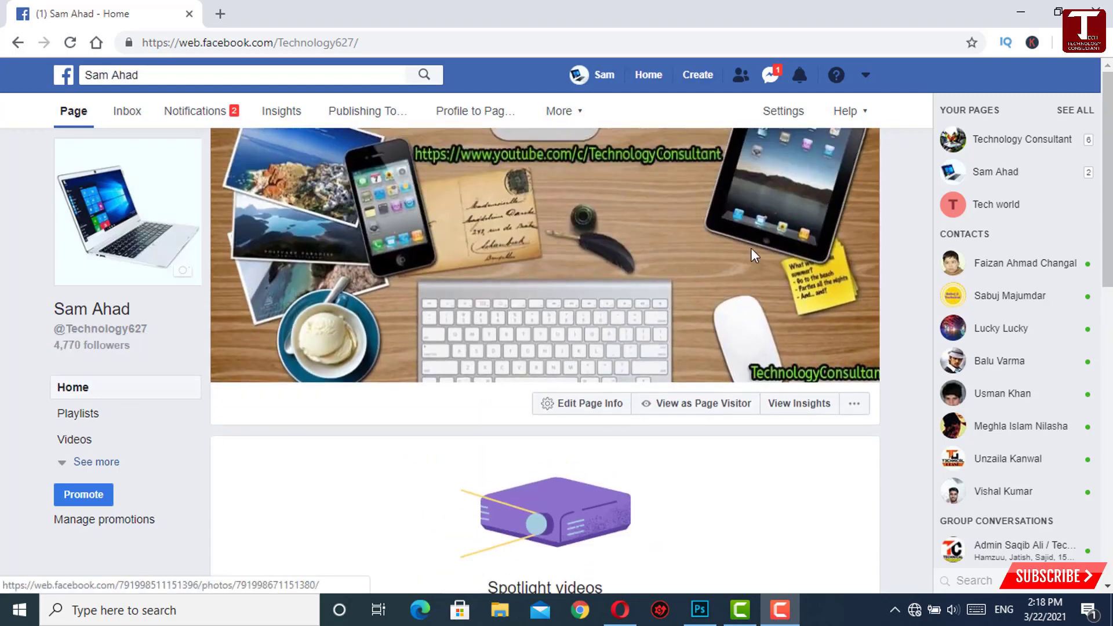
pyautogui.scroll(-3, 522, 382)
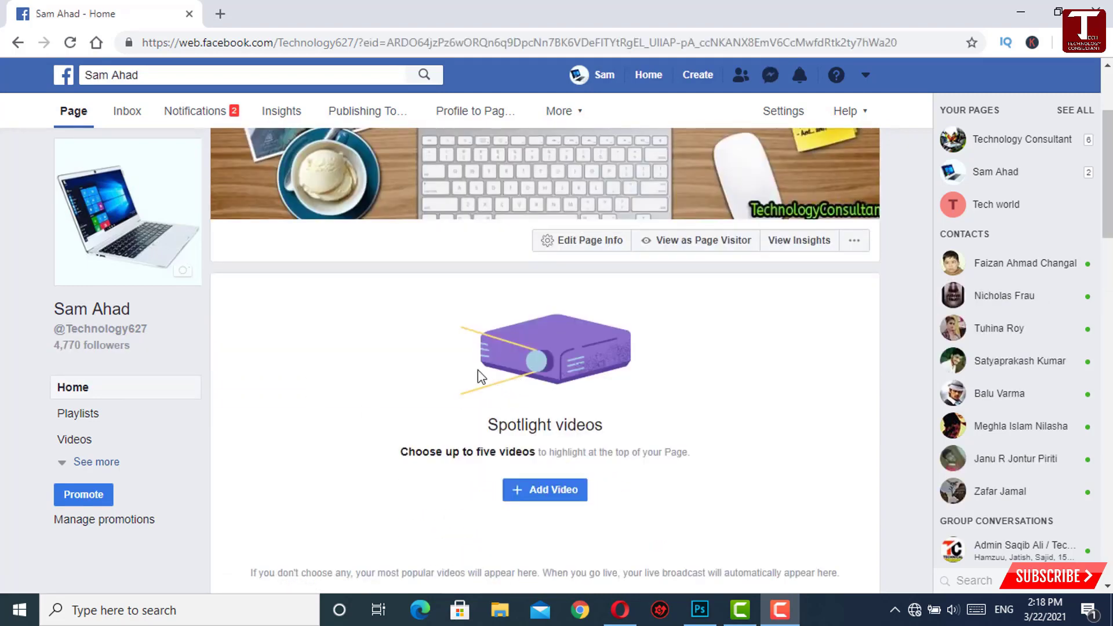
pyautogui.click(480, 114)
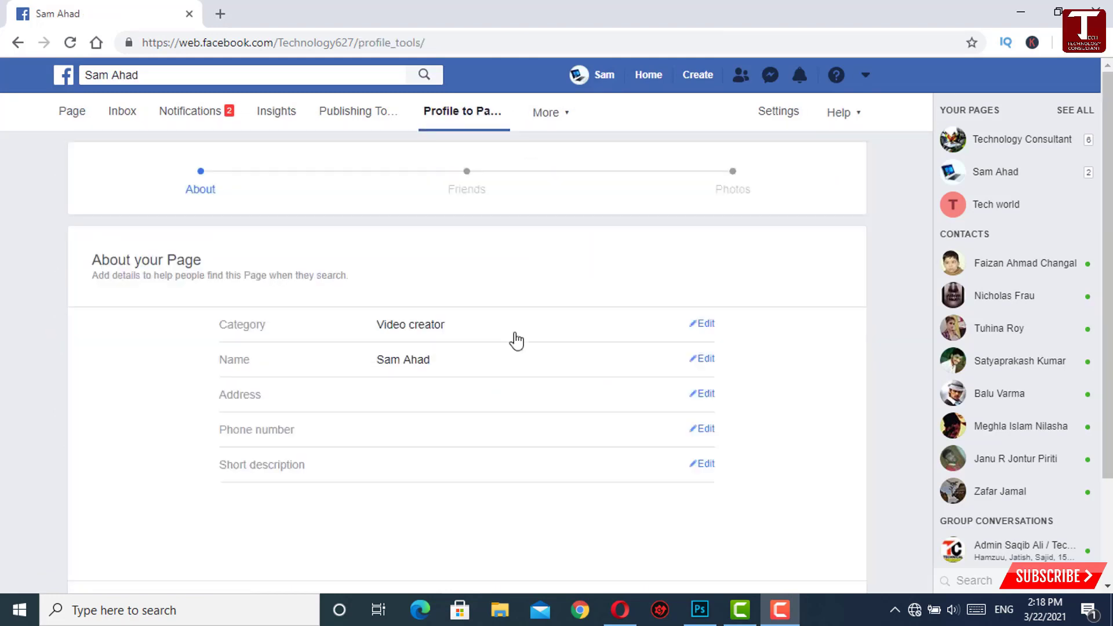
pyautogui.click(467, 177)
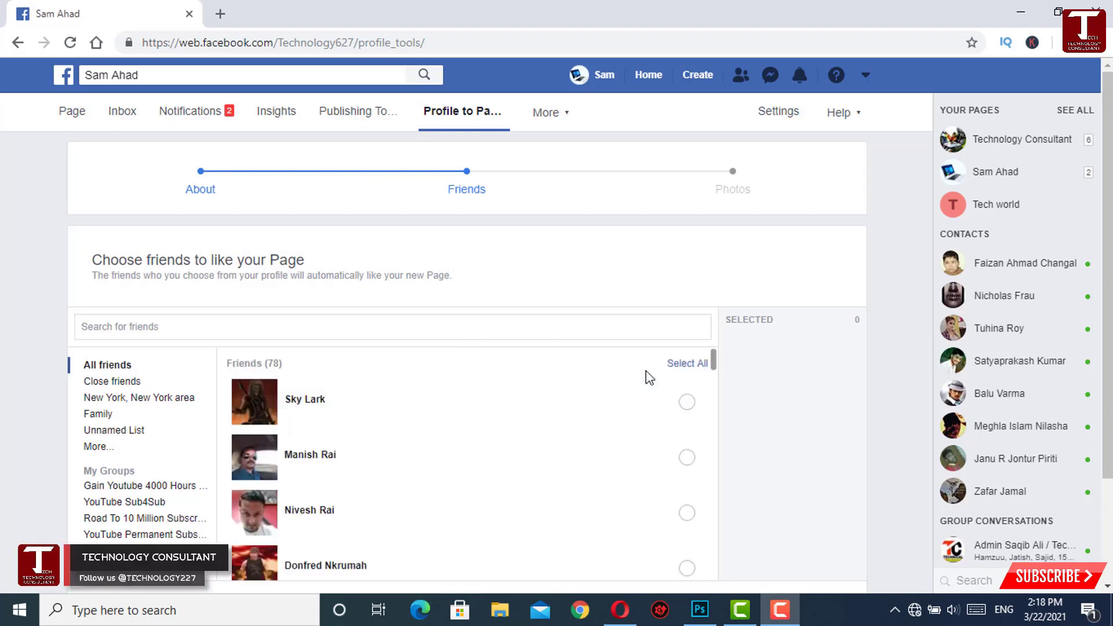
# Select all 43 friends to like the Page and proceed
pyautogui.click(695, 365)
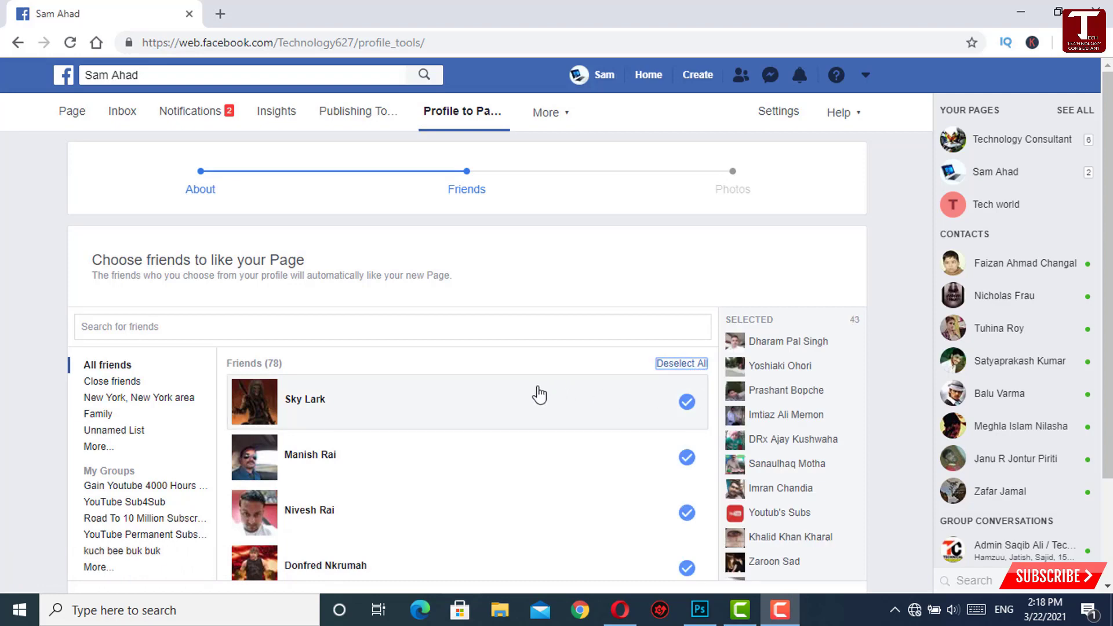
pyautogui.scroll(-3, 536, 392)
pyautogui.scroll(-5, 536, 393)
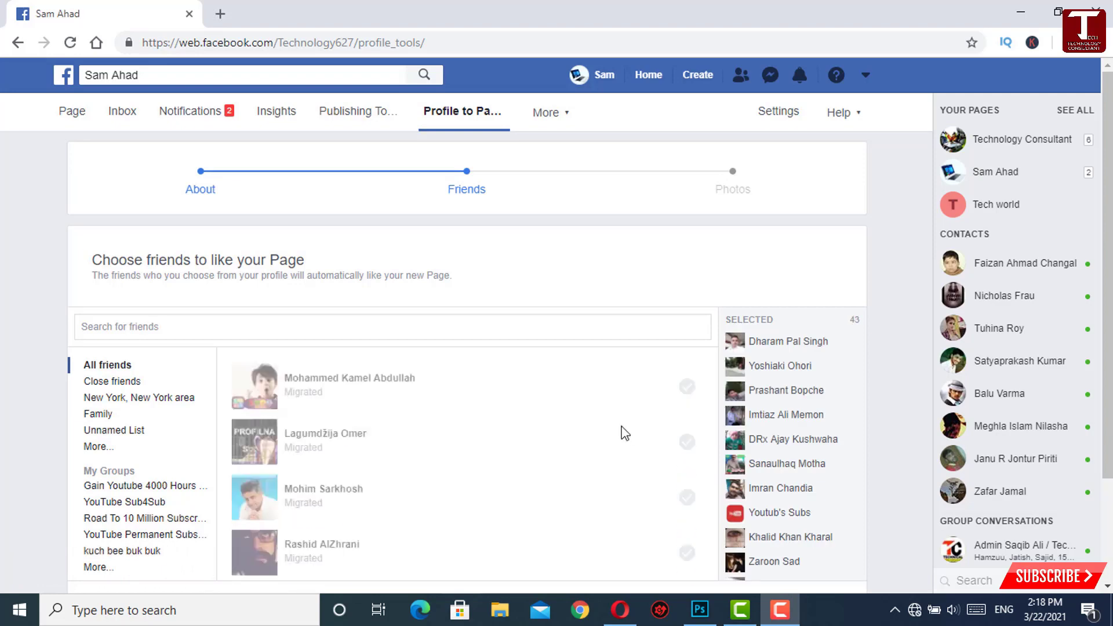
pyautogui.scroll(-2, 586, 346)
pyautogui.click(828, 528)
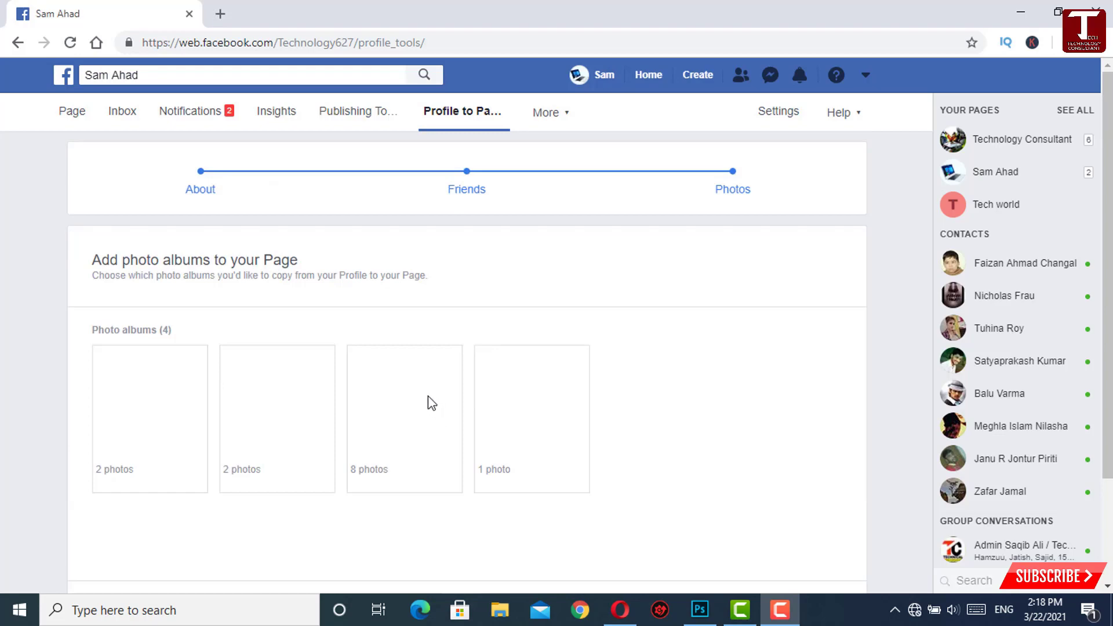
# Select all four photo albums, finish the migration, and dismiss the copying notice
pyautogui.scroll(-2, 155, 354)
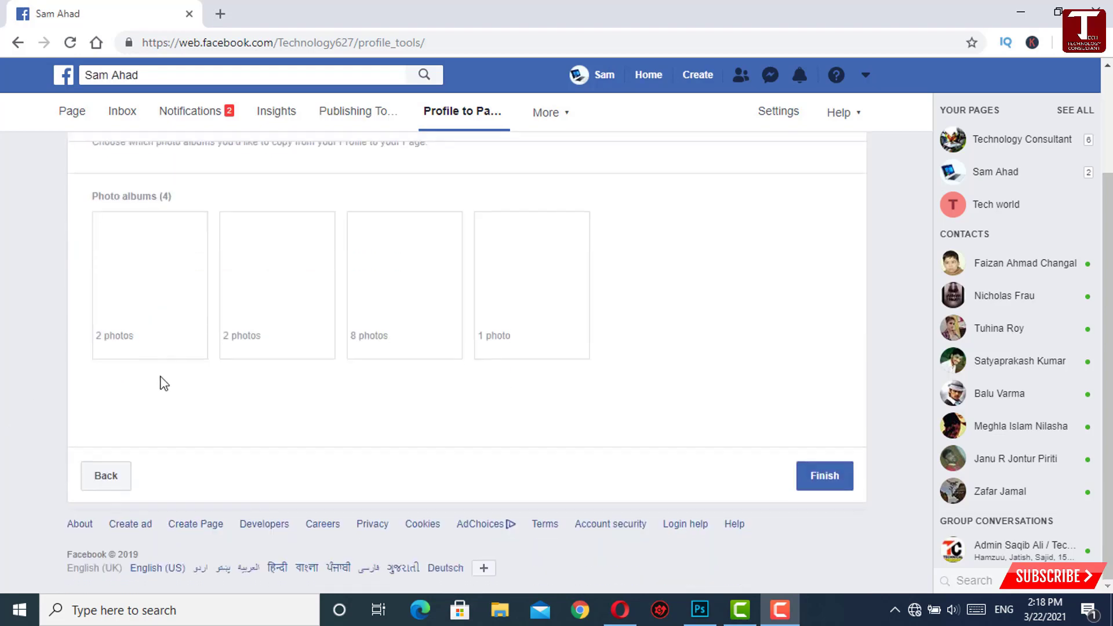
pyautogui.click(174, 310)
pyautogui.click(306, 326)
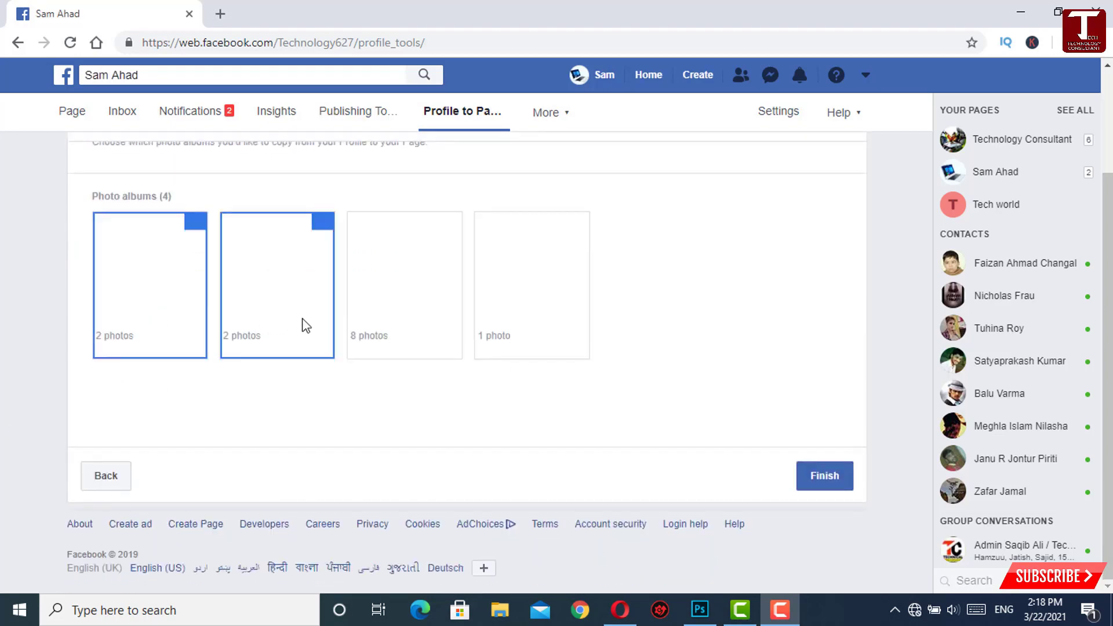
pyautogui.click(397, 318)
pyautogui.click(495, 308)
pyautogui.click(825, 478)
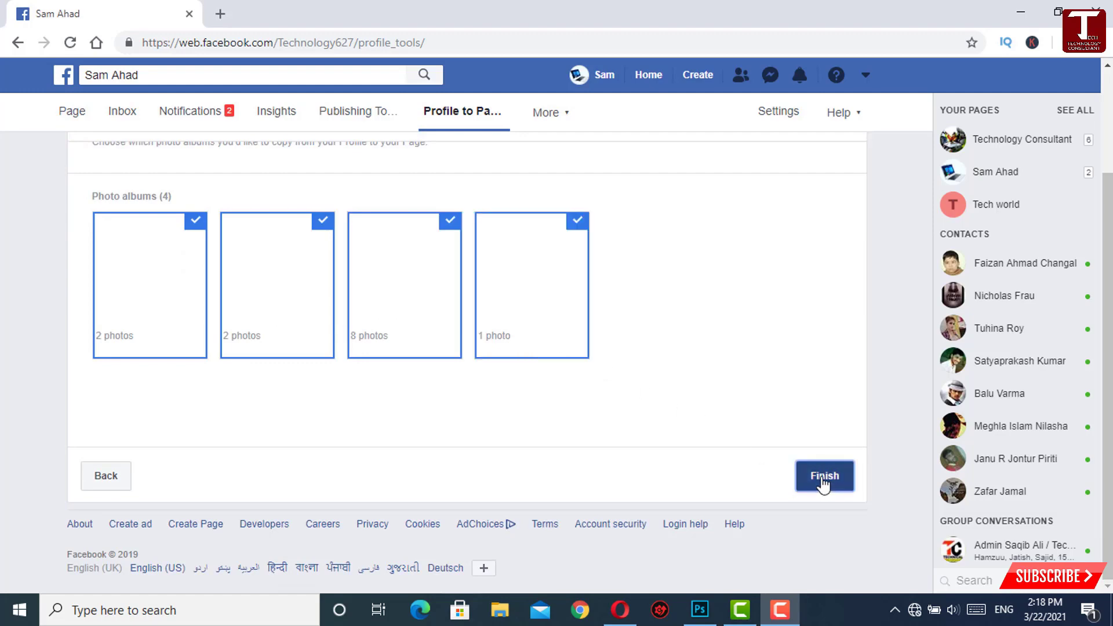
pyautogui.click(644, 275)
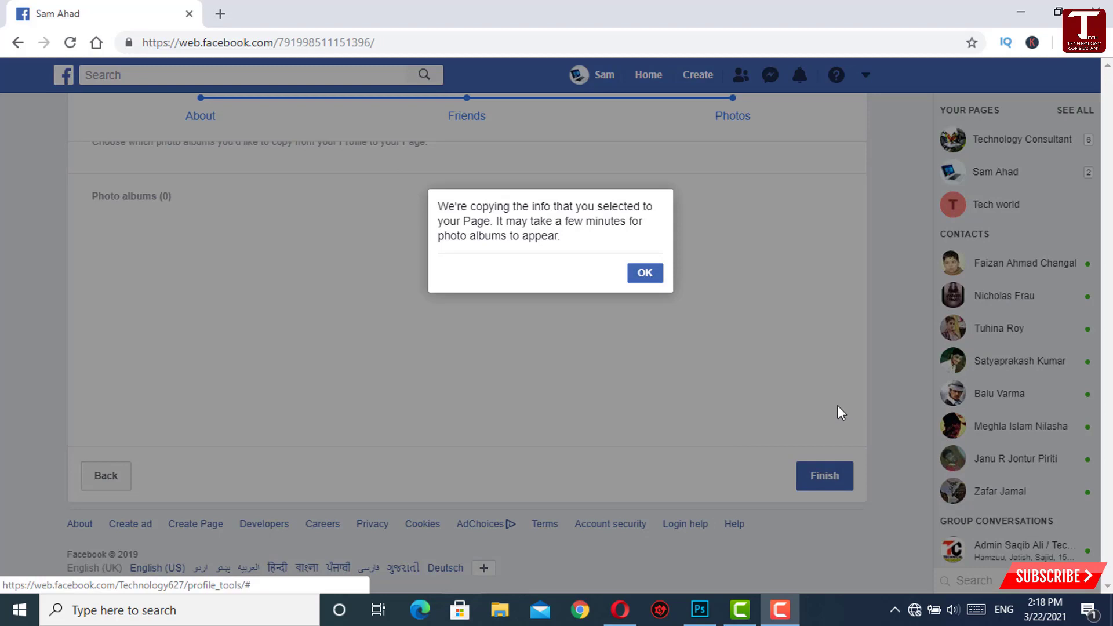
pyautogui.click(645, 275)
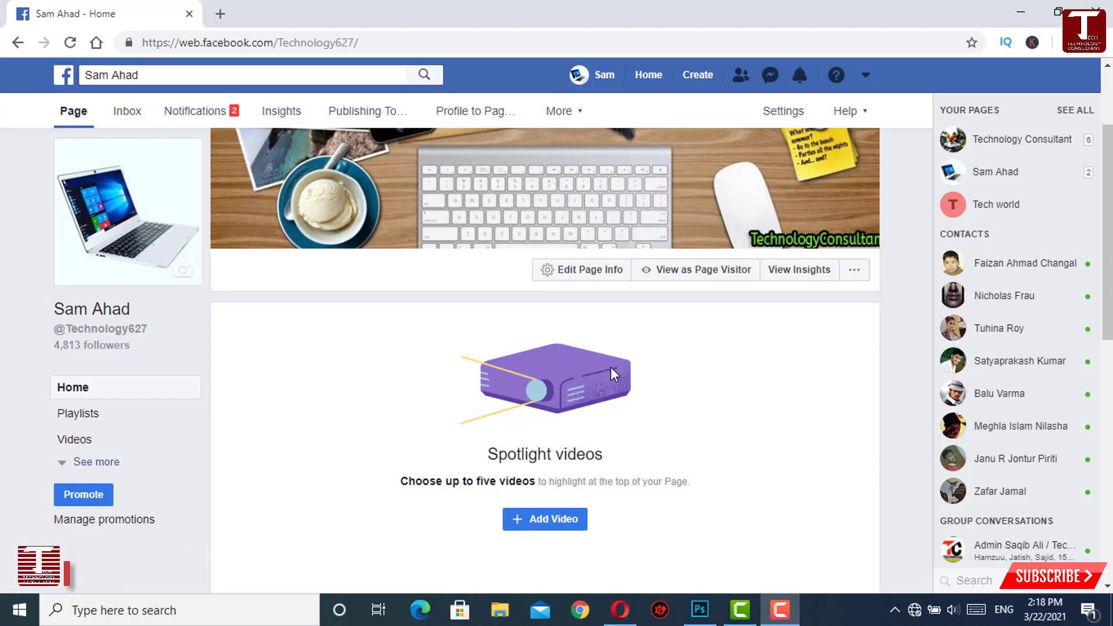
# Open the Page's Settings on the General tab
pyautogui.scroll(2, 638, 371)
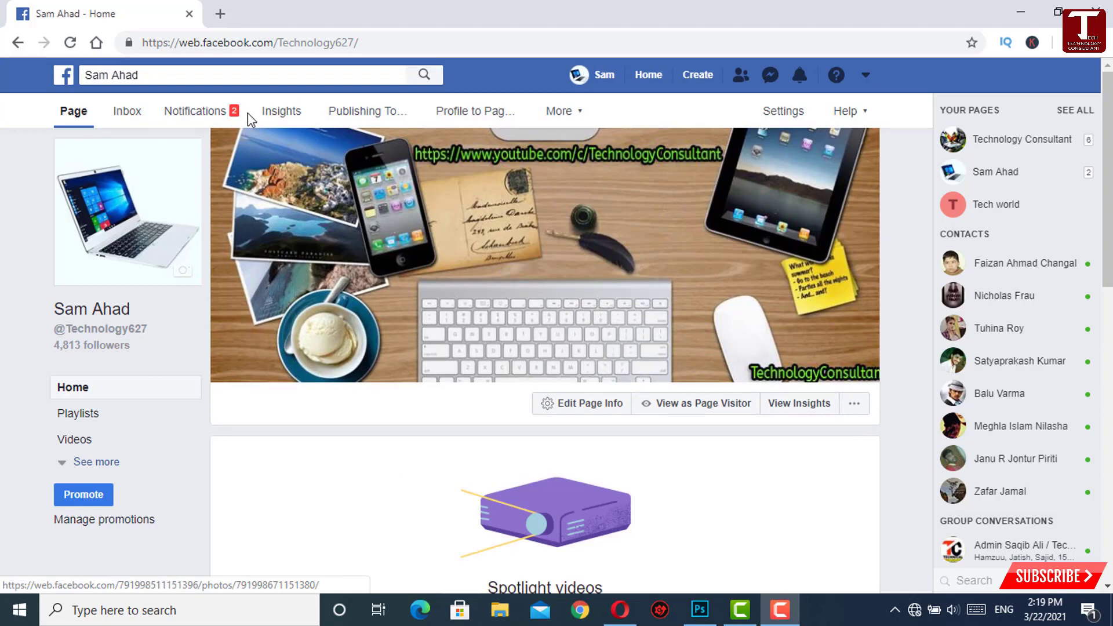
pyautogui.click(498, 122)
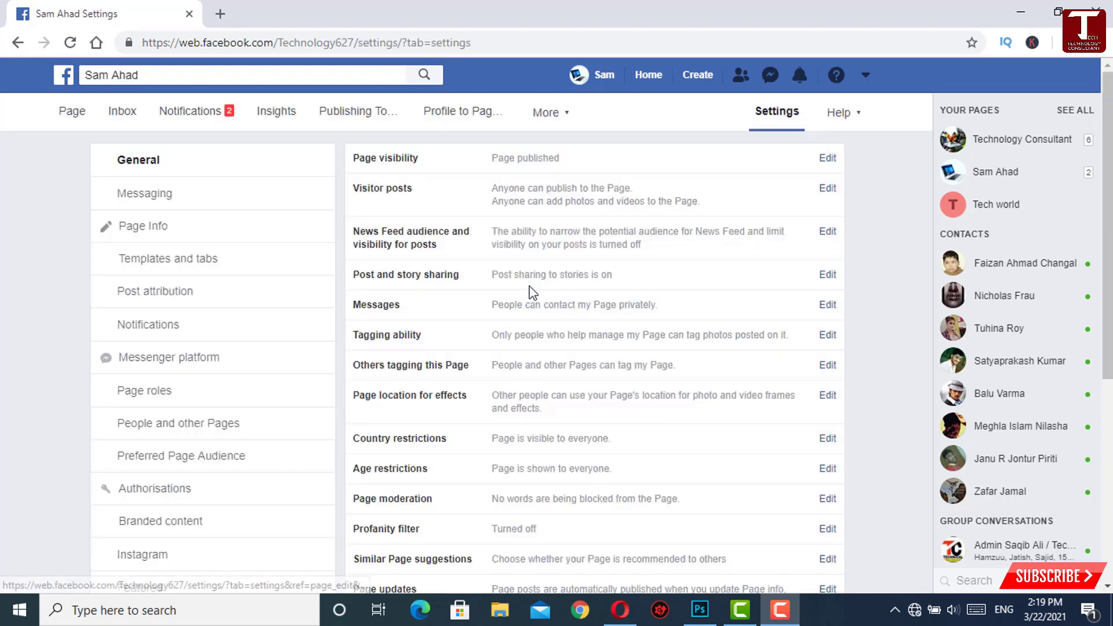